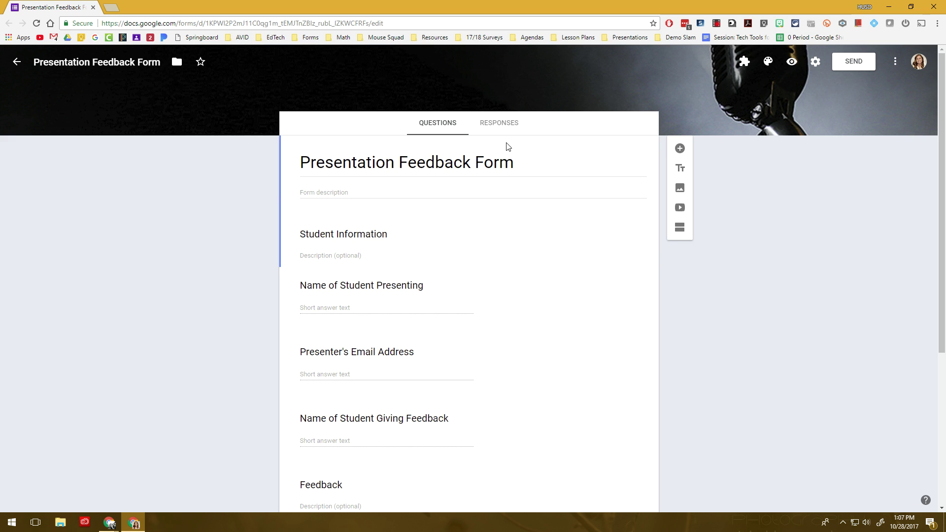
Link the form's responses to a new spreadsheet, Presentation Feedback Form (Responses)
{"action": "left_click", "coordinate": [500, 122]}
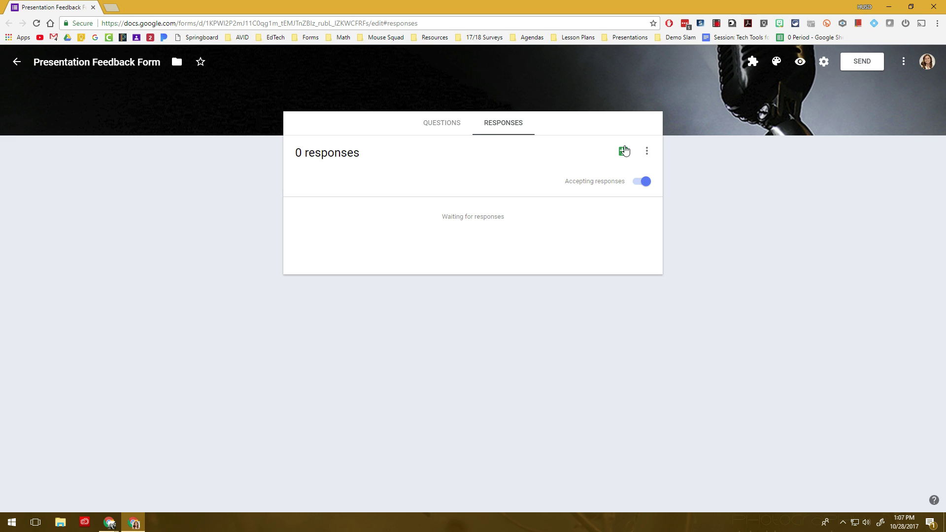
{"action": "left_click", "coordinate": [624, 150]}
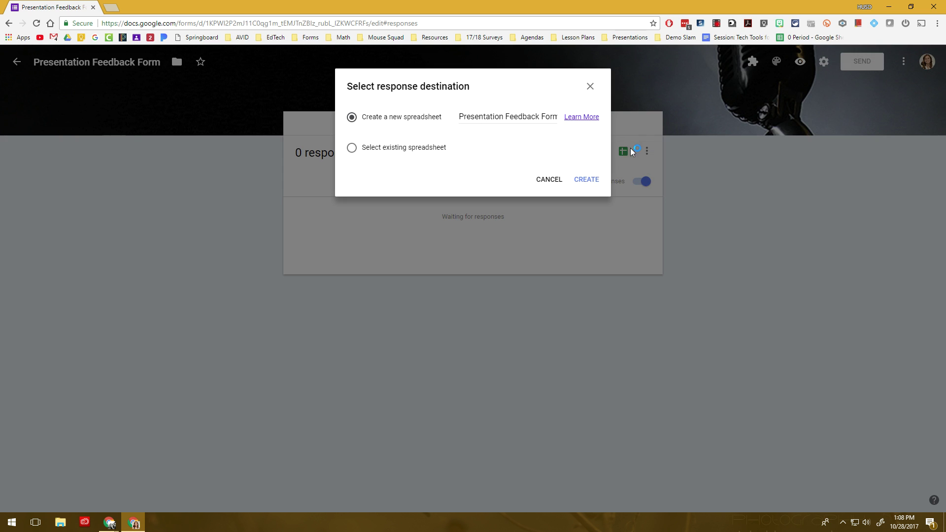
{"action": "left_click", "coordinate": [587, 180]}
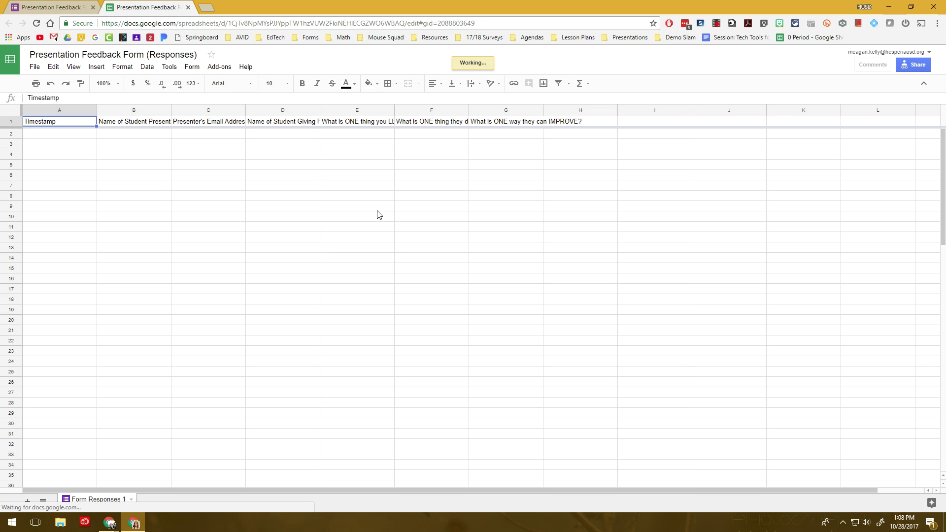
Bring up the formMule - Email Merge Utility submenu from the Add-ons menu
{"action": "left_click", "coordinate": [215, 65]}
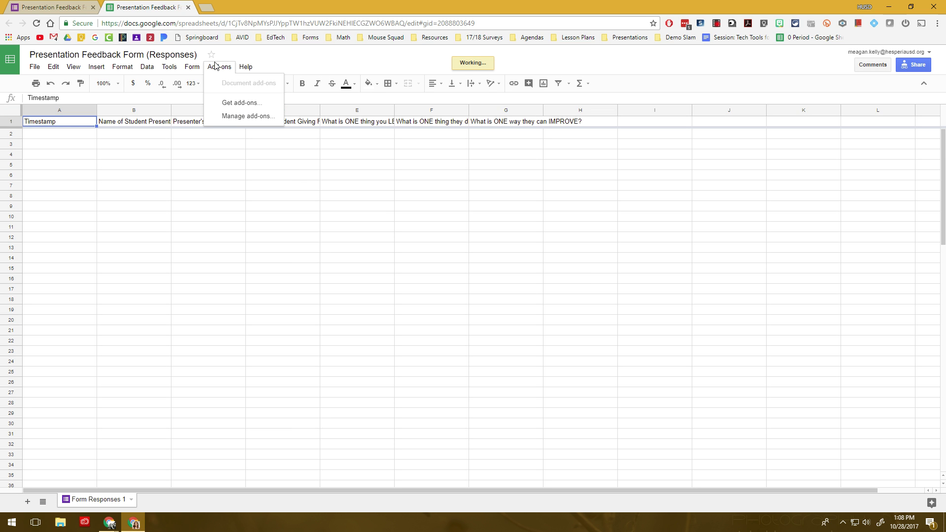
{"action": "left_click", "coordinate": [224, 67]}
{"action": "left_click", "coordinate": [225, 67]}
{"action": "mouse_move", "coordinate": [283, 135]}
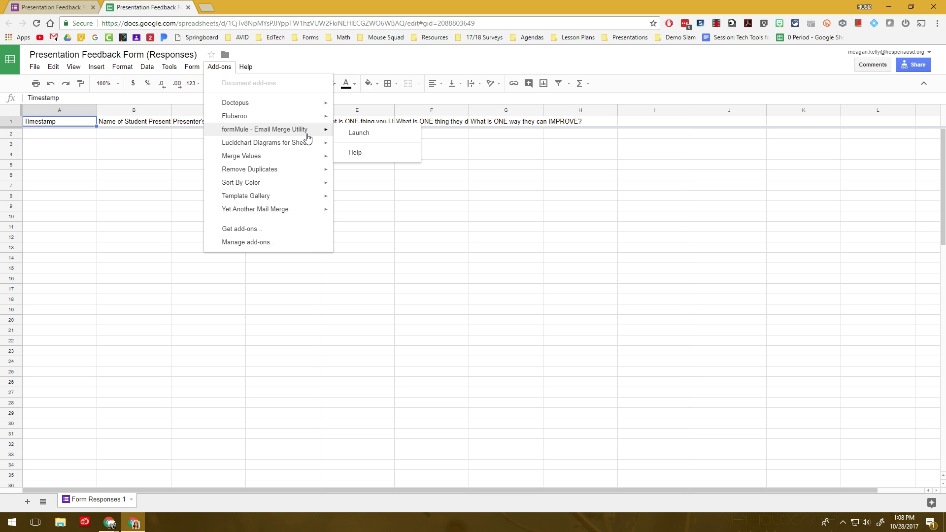
Launch formMule, use Form Responses 1 as the source sheet, and turn on the form-submit trigger
{"action": "left_click", "coordinate": [348, 139]}
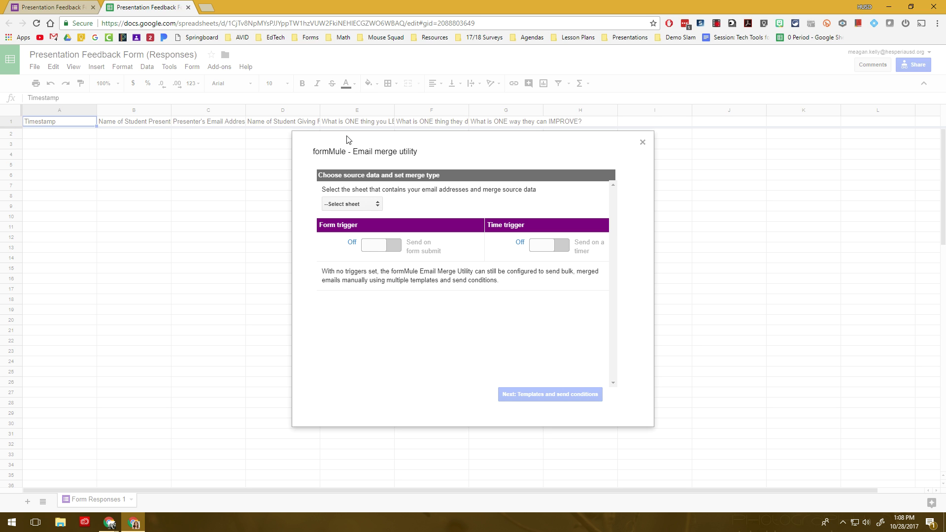
{"action": "left_click", "coordinate": [347, 205]}
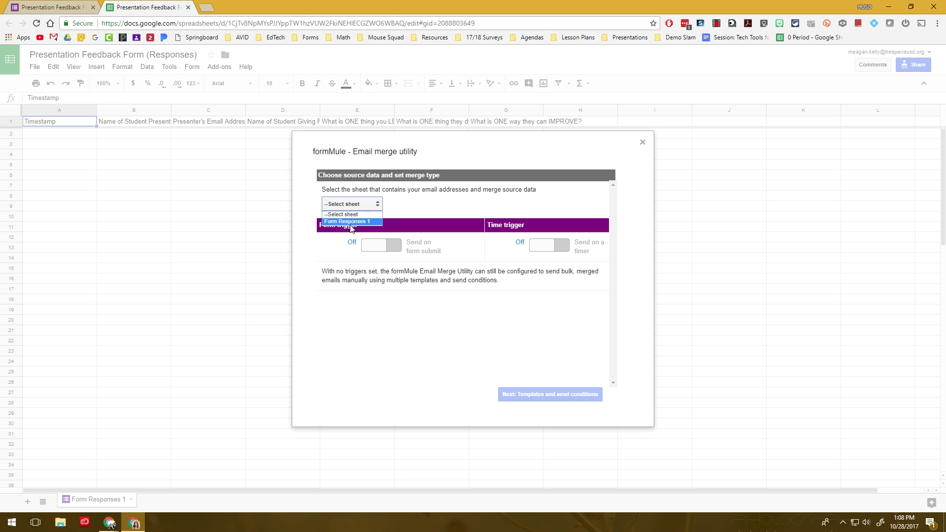
{"action": "left_click", "coordinate": [350, 221]}
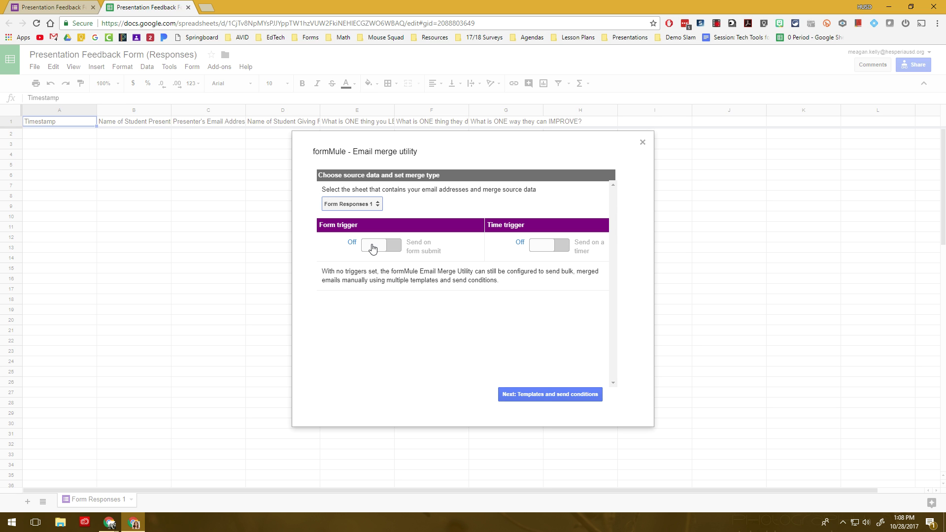
{"action": "left_click", "coordinate": [373, 246]}
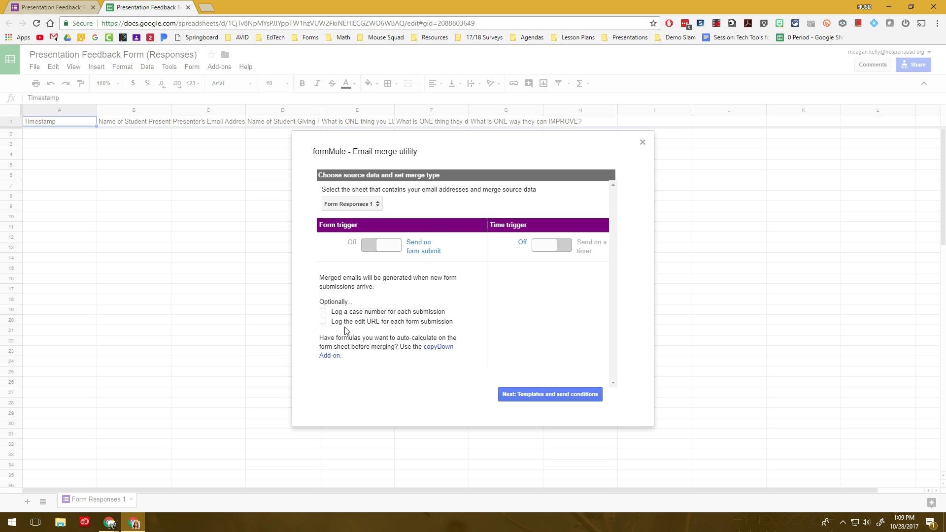
{"action": "left_click", "coordinate": [544, 399]}
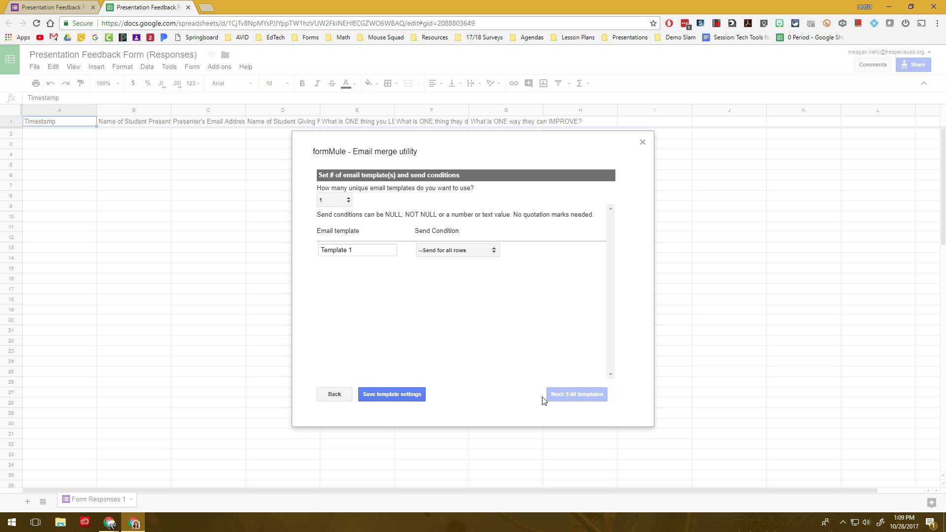
Save the template settings: one template, Template 1, sent for all rows
{"action": "left_click", "coordinate": [387, 394]}
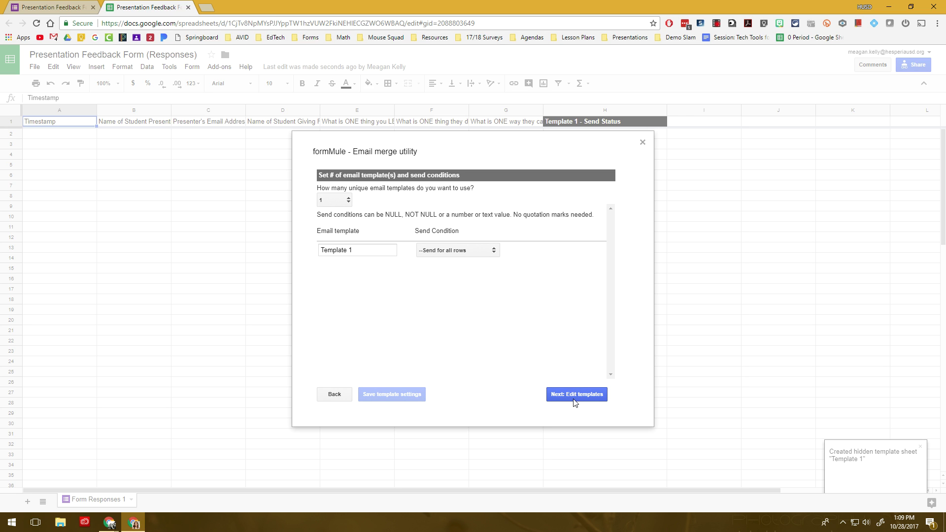
Address Template 1 to the <<Presenter's Email Address>> merge tag
{"action": "left_click", "coordinate": [574, 400]}
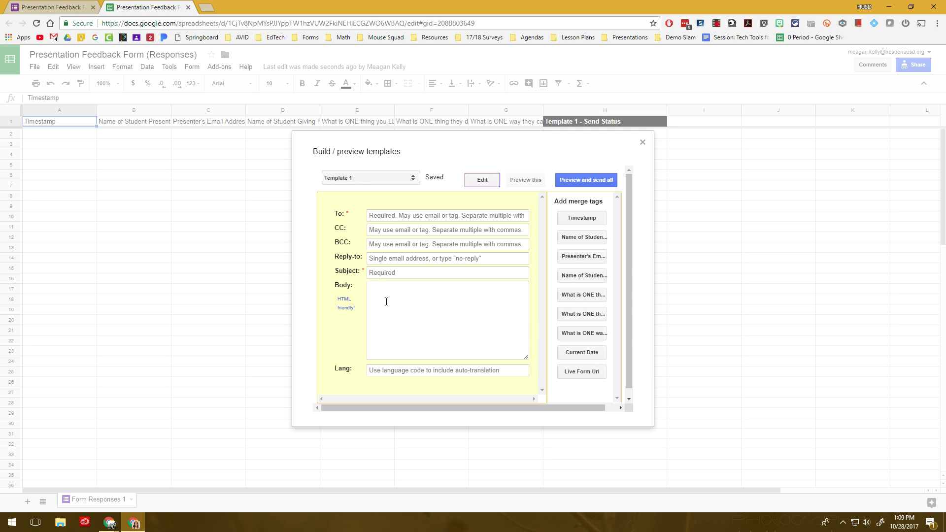
{"action": "left_click", "coordinate": [396, 214]}
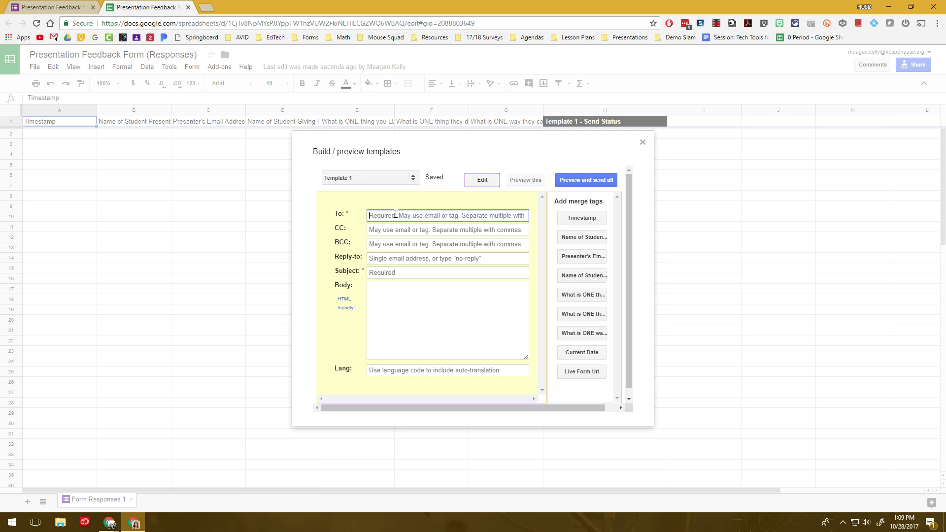
{"action": "left_click", "coordinate": [573, 261]}
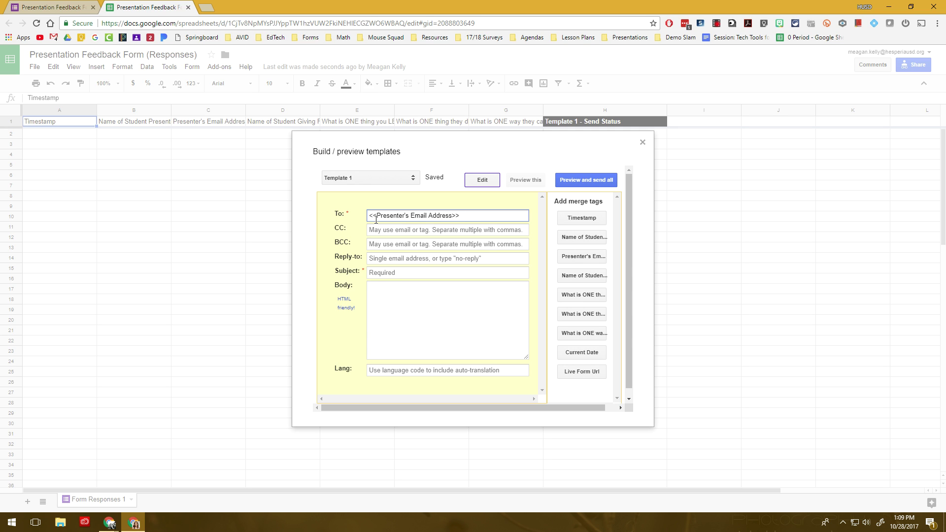
{"action": "left_click", "coordinate": [389, 262]}
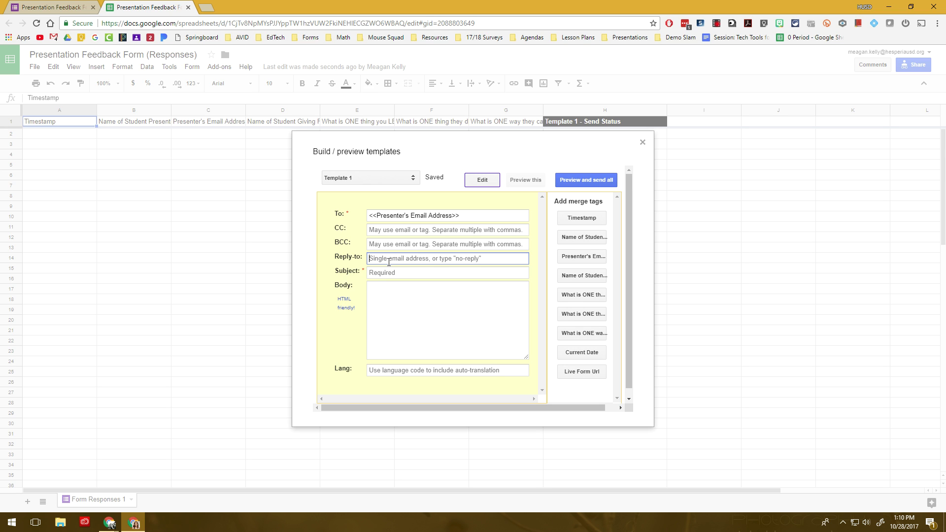
{"action": "left_click", "coordinate": [390, 272]}
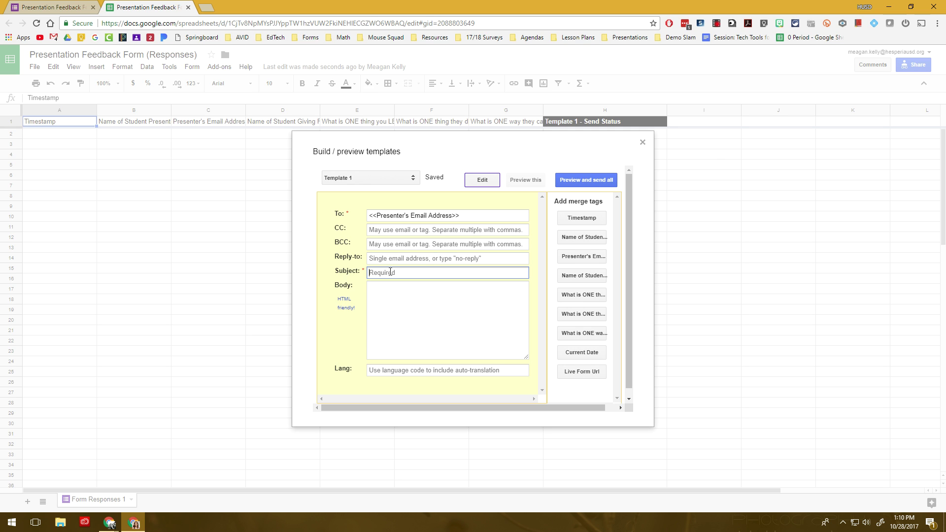
Give Template 1 the subject 'Presentation Feedback Form' and begin the body with the presenter's name
{"action": "type", "text": "Presentation Feedback Form"}
{"action": "left_click", "coordinate": [425, 297]}
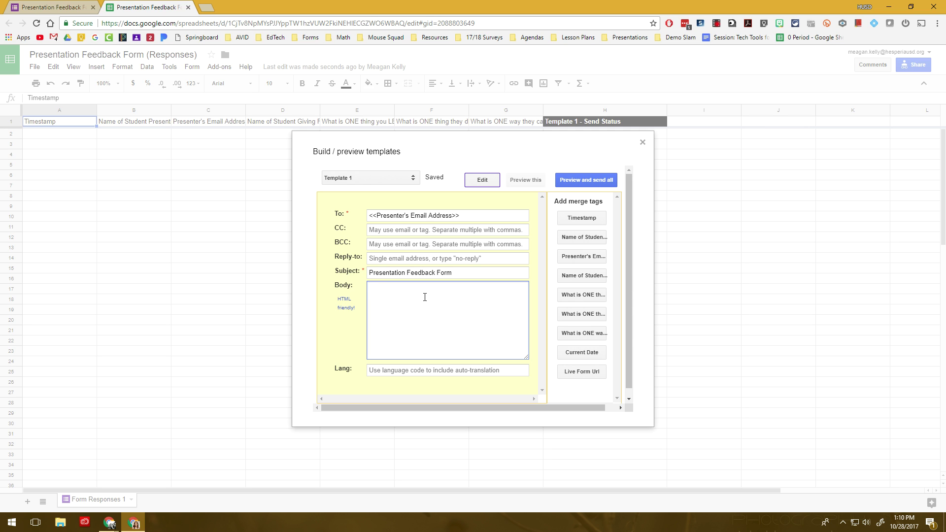
{"action": "left_click", "coordinate": [577, 239]}
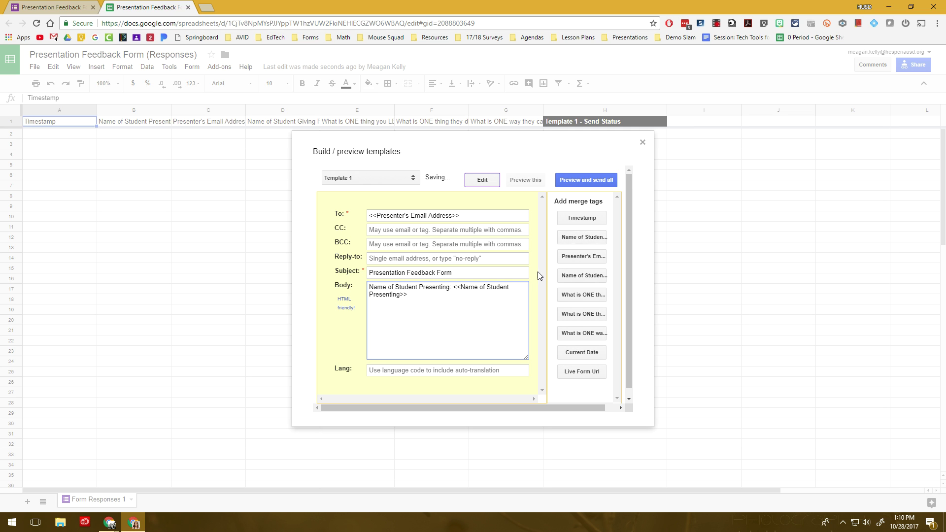
{"action": "key", "text": "Return"}
Add the feedback giver's name and the LEARNED, WELL and IMPROVE answers as body merge tags
{"action": "left_click", "coordinate": [580, 277]}
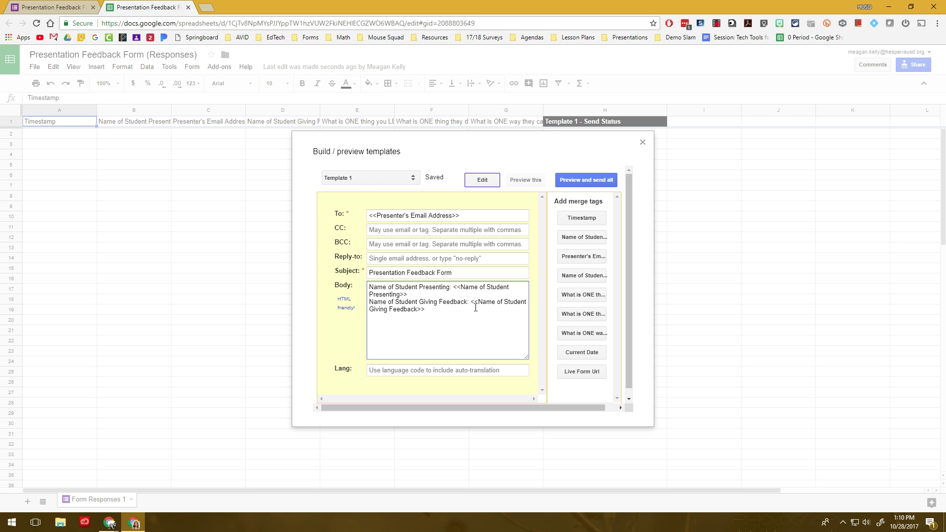
{"action": "left_click", "coordinate": [575, 298]}
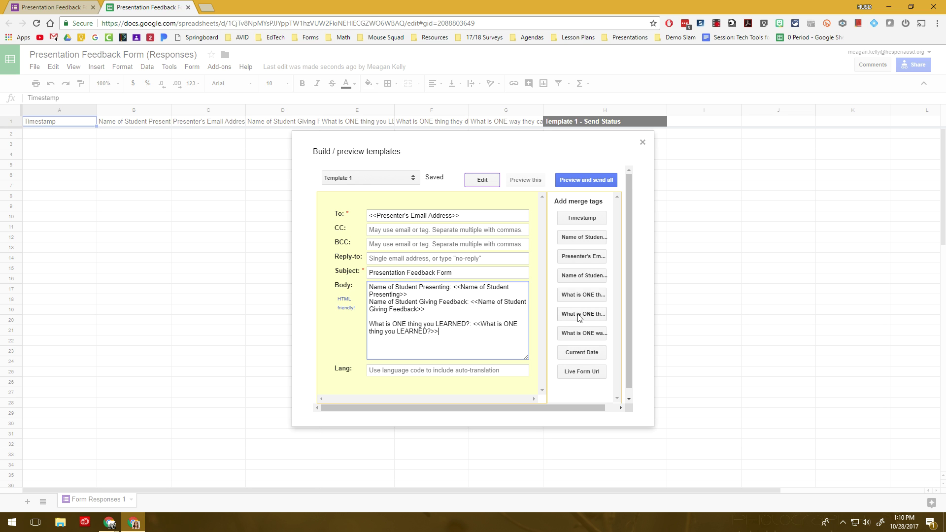
{"action": "left_click", "coordinate": [584, 314]}
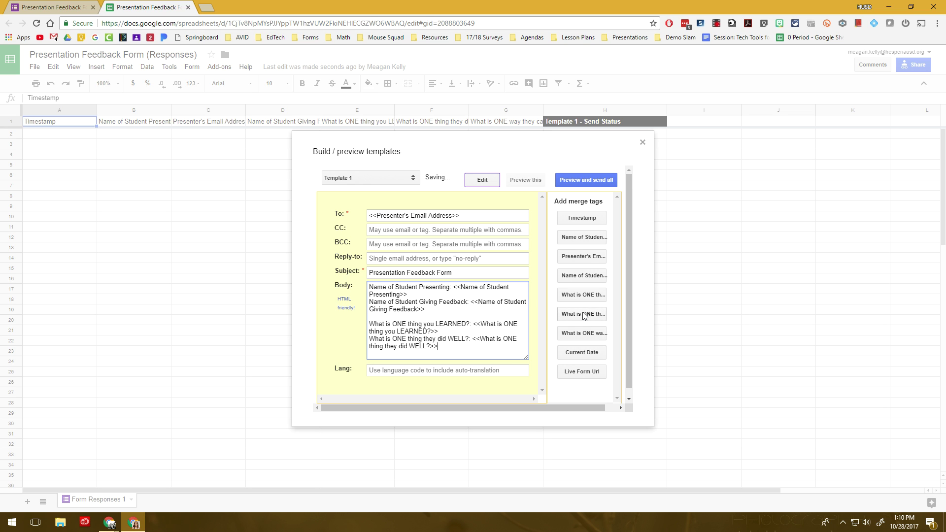
{"action": "left_click", "coordinate": [587, 334]}
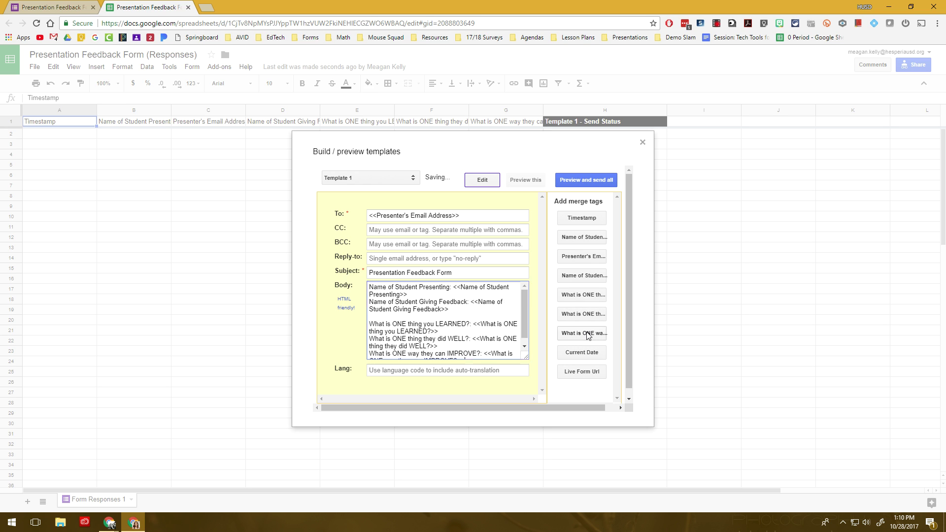
{"action": "scroll", "coordinate": [504, 327], "scroll_direction": "down", "scroll_amount": 1}
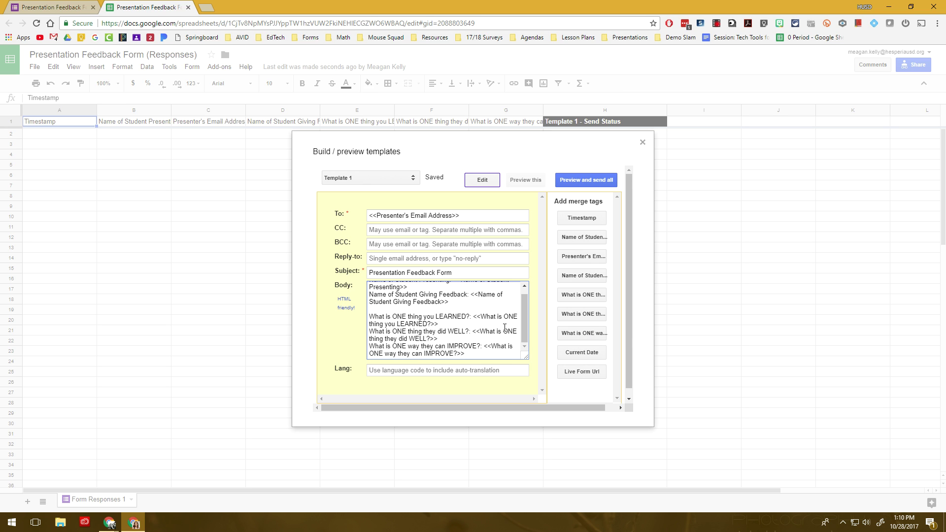
{"action": "scroll", "coordinate": [500, 316], "scroll_direction": "up", "scroll_amount": 1}
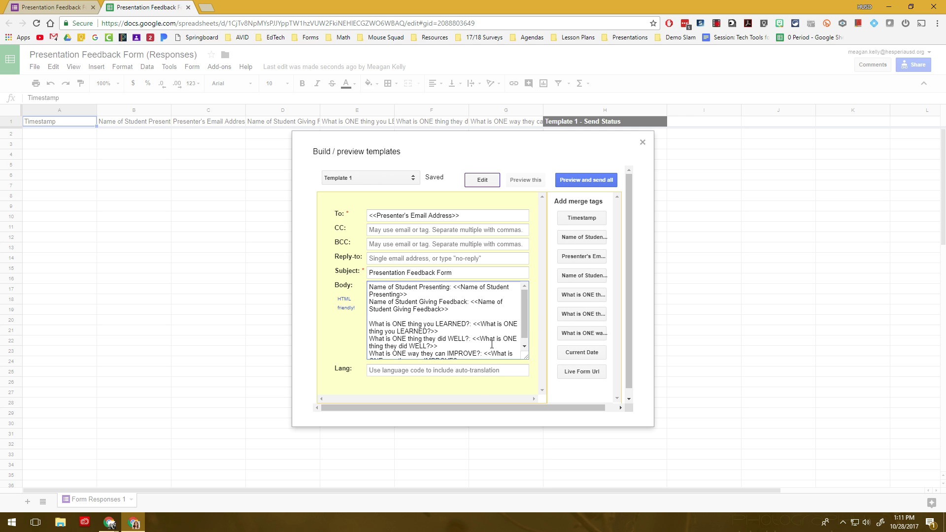
{"action": "scroll", "coordinate": [492, 345], "scroll_direction": "down", "scroll_amount": 3}
{"action": "scroll", "coordinate": [490, 316], "scroll_direction": "up", "scroll_amount": 3}
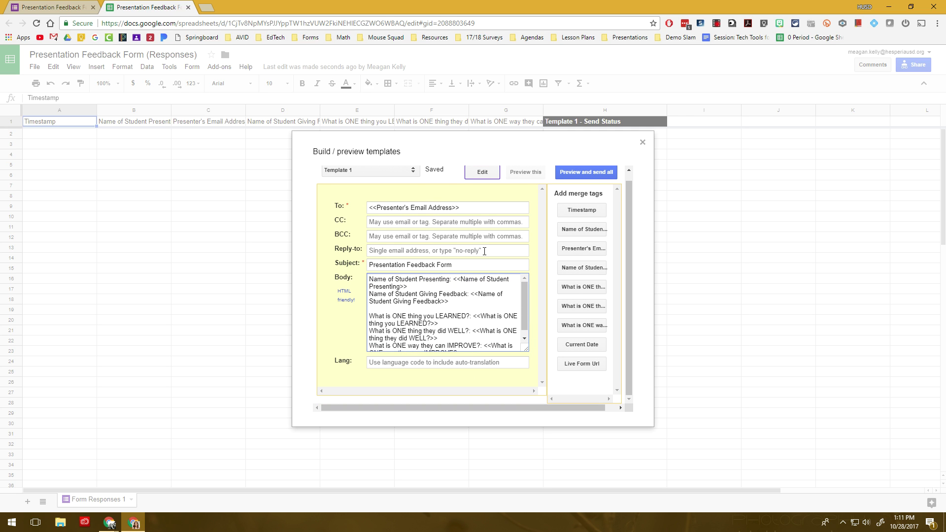
{"action": "scroll", "coordinate": [485, 251], "scroll_direction": "up", "scroll_amount": 1}
Preview the send-all run (0 emails, 1500 daily quota remaining), then close the dialog
{"action": "left_click", "coordinate": [593, 185]}
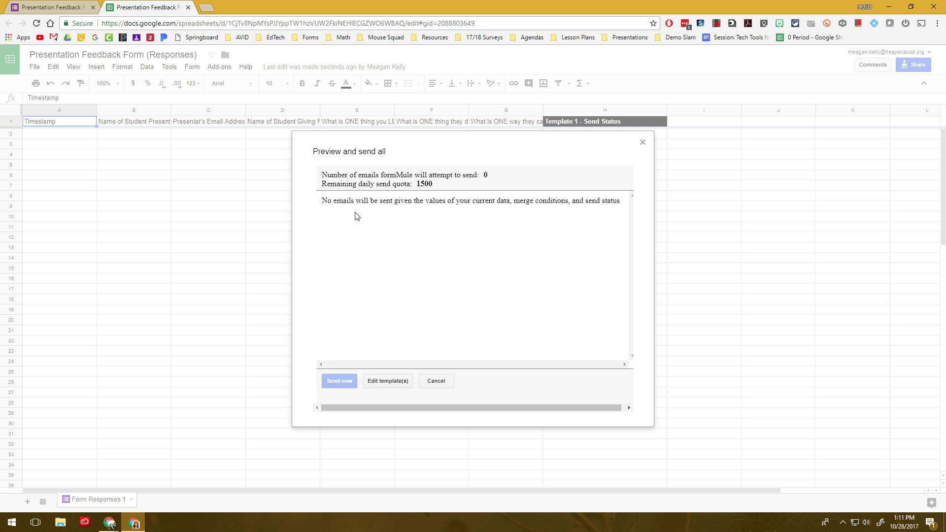
{"action": "double_click", "coordinate": [425, 184]}
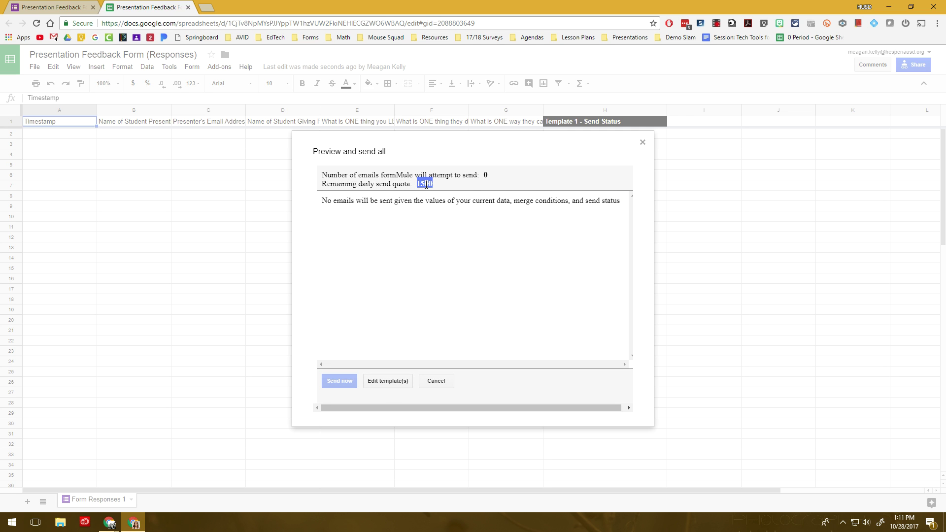
{"action": "left_click", "coordinate": [535, 193]}
{"action": "left_click", "coordinate": [642, 142]}
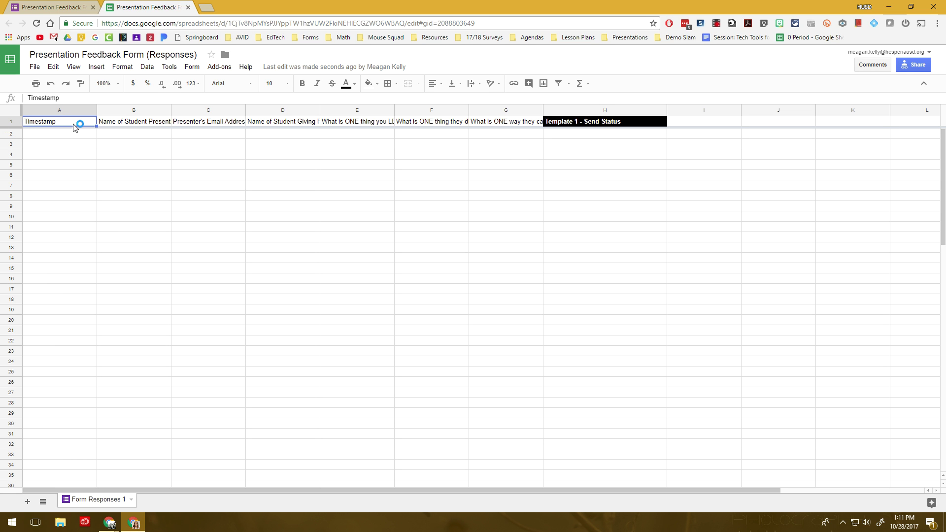
{"action": "left_click", "coordinate": [601, 142]}
{"action": "mouse_move", "coordinate": [592, 119]}
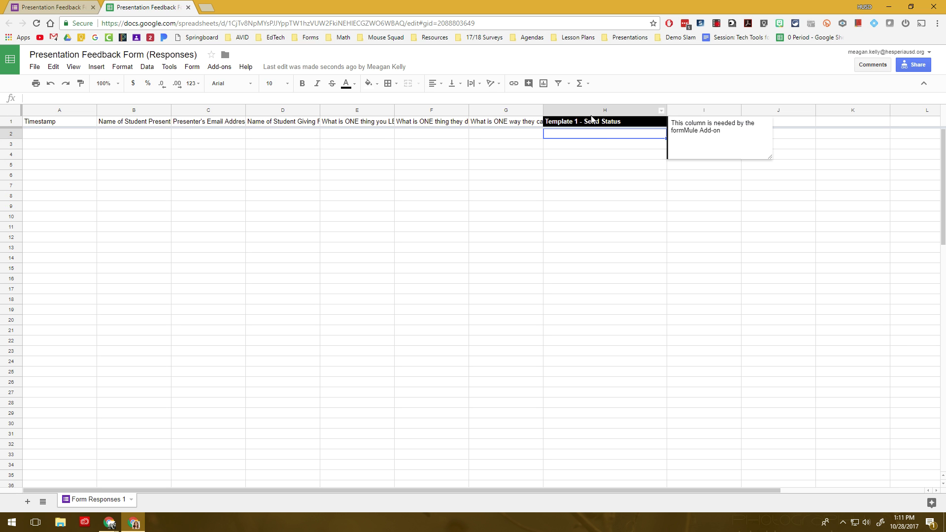
{"action": "left_click", "coordinate": [591, 147]}
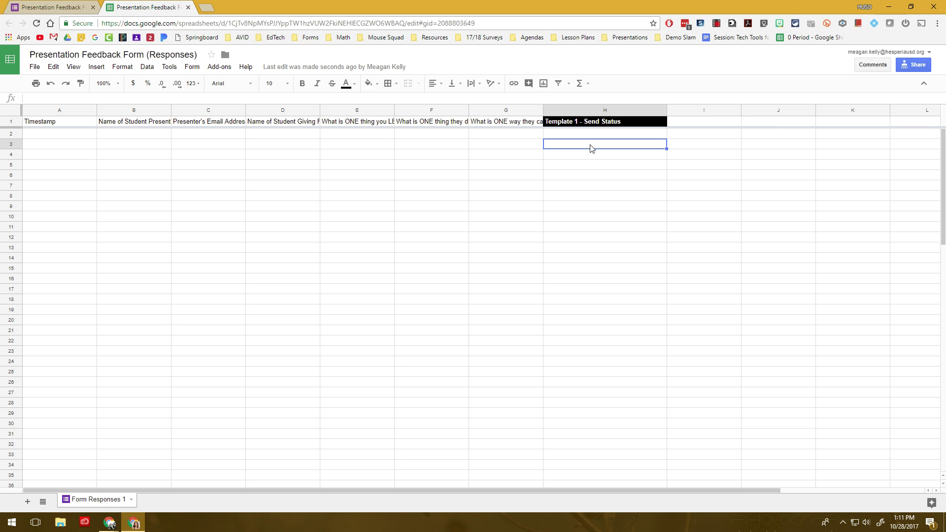